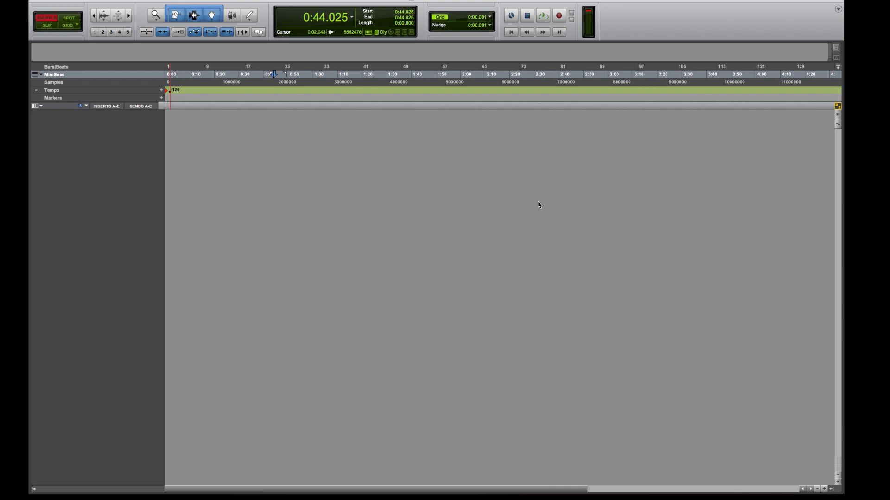
Import all WAV stems from the MR1107_SignJakobsen_Full folder into the session as separate tracks.
key("Return")
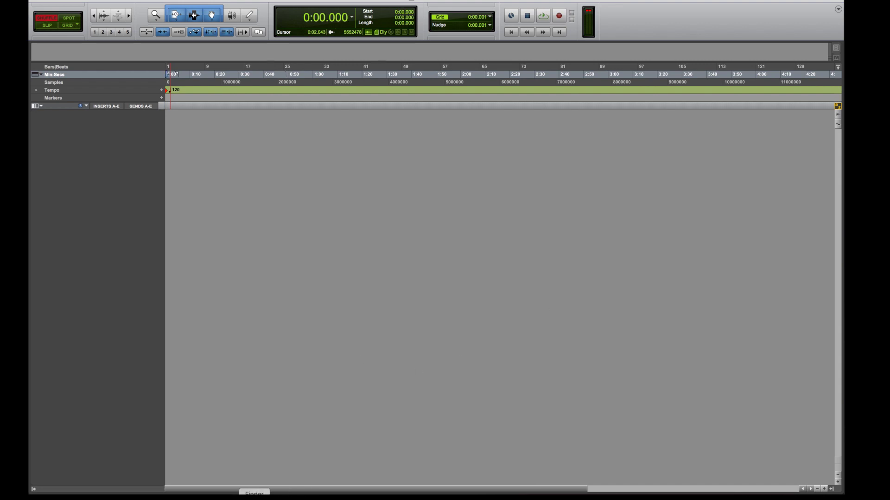
left_click(254, 498)
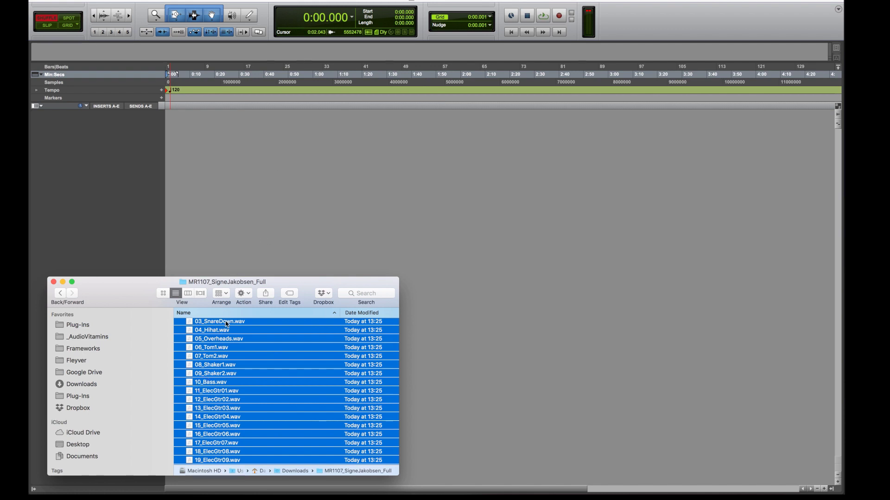
left_click(211, 370)
left_click(269, 371)
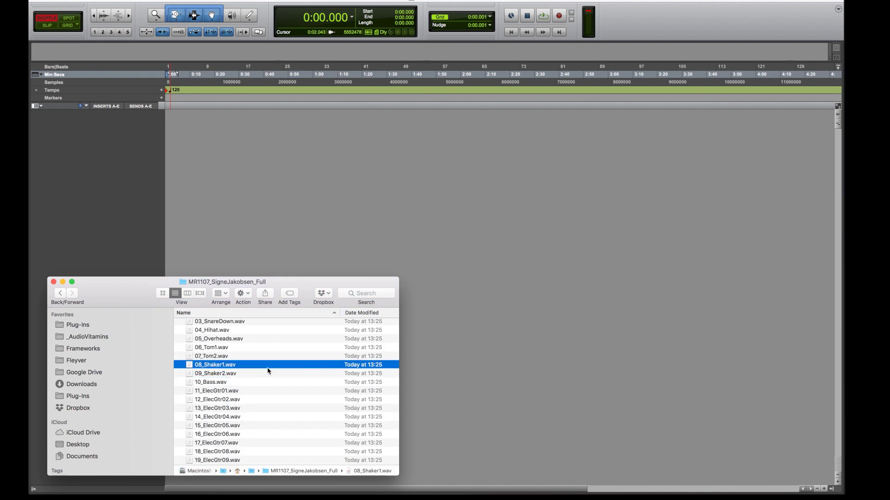
left_click(268, 390)
key("super+a")
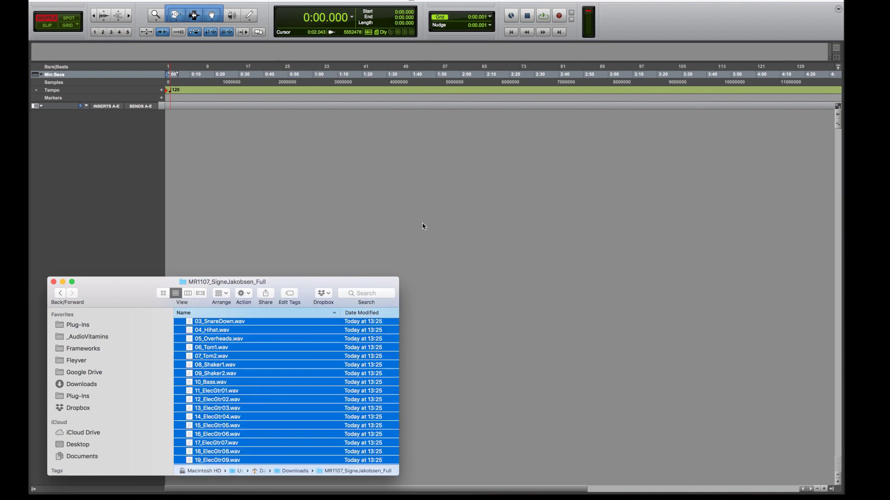
left_click_drag(422, 227, 456, 216)
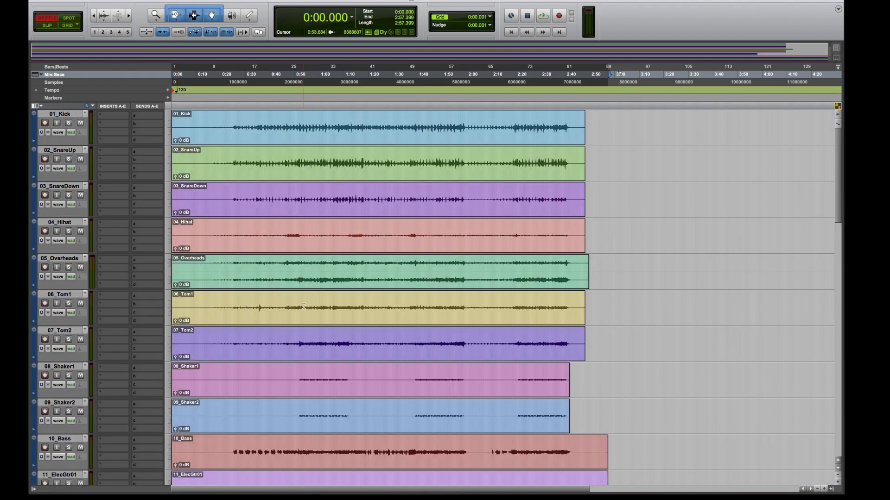
Play the imported stems from 0:53.498 on 07_Tom2 to about 1:02, then stop.
left_click(319, 342)
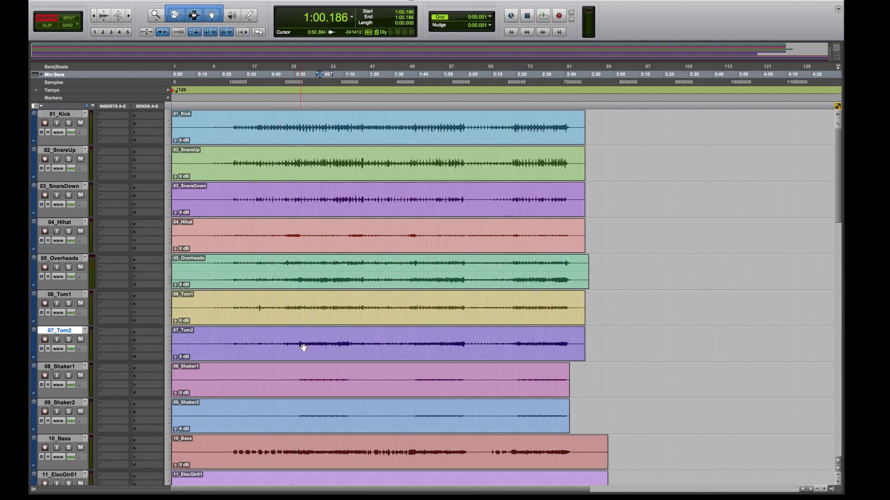
left_click(303, 343)
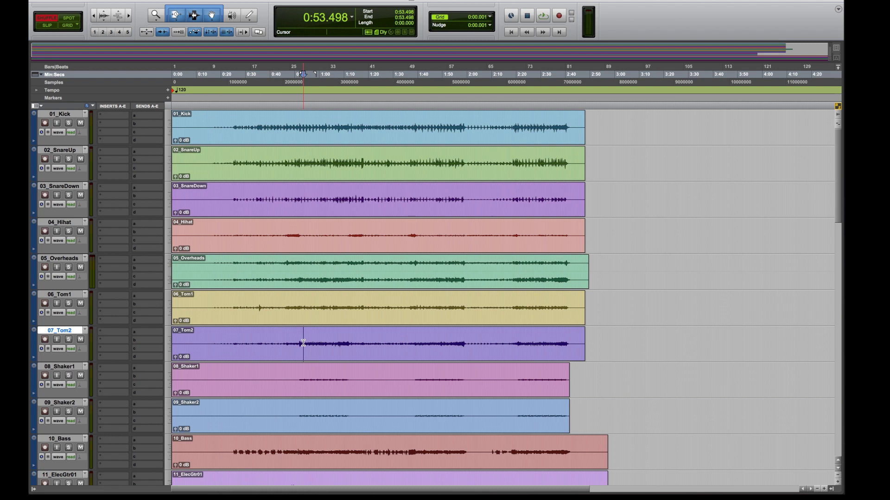
key("space")
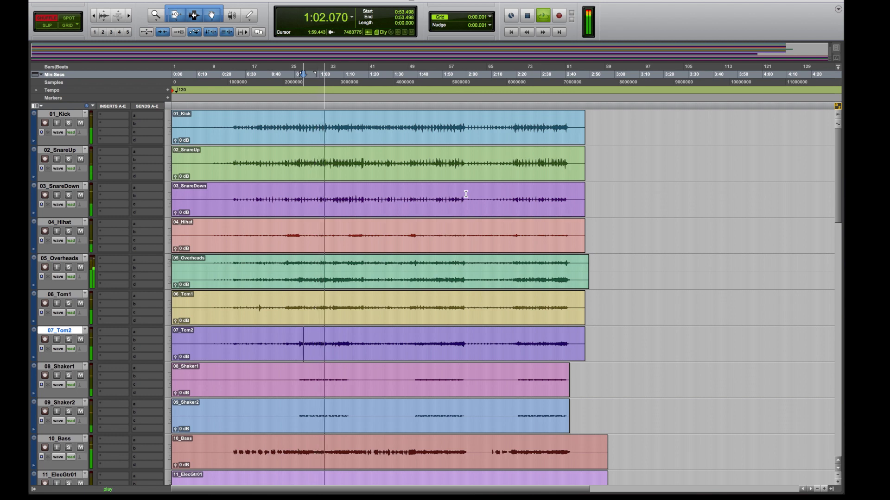
key("space")
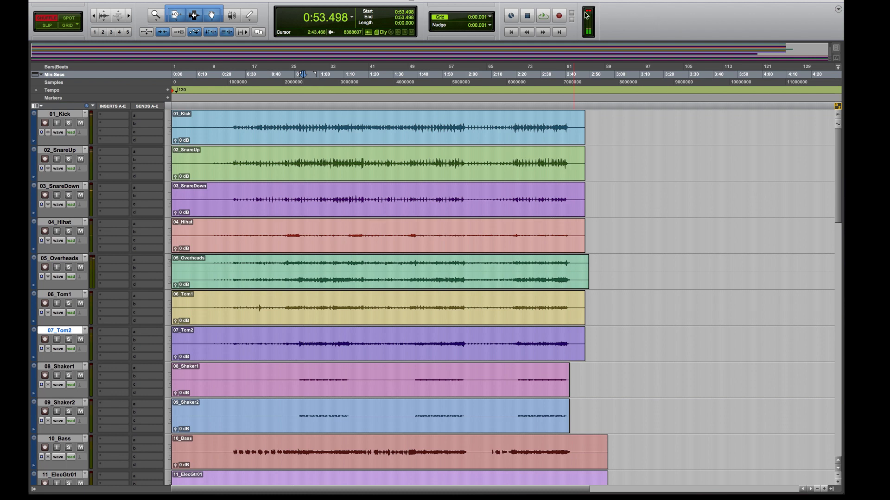
Create a Master 1 master fader and move it to the end of the mixer after 35_BckngVx6.
key("super+equal")
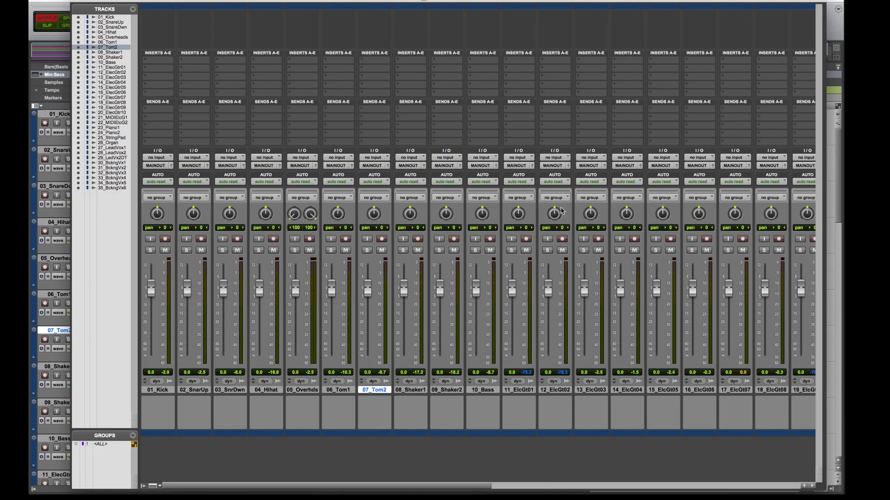
key("shift+super+n")
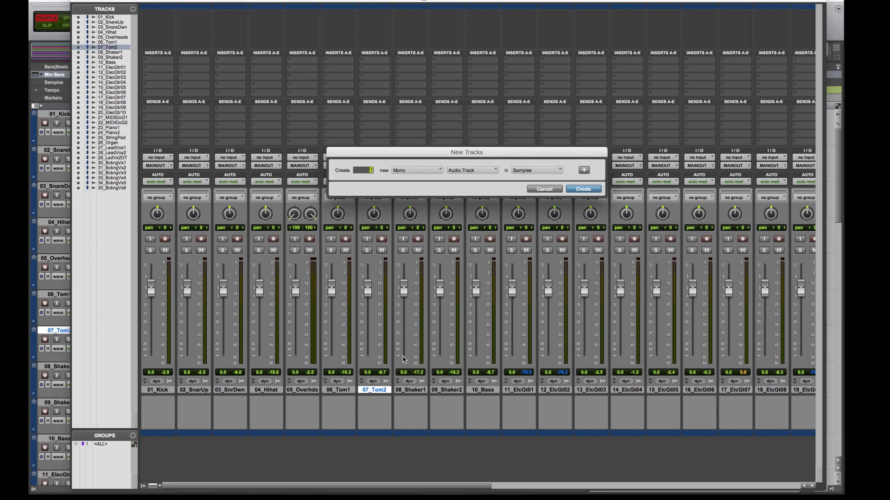
key("super+Down")
key("super+Down")
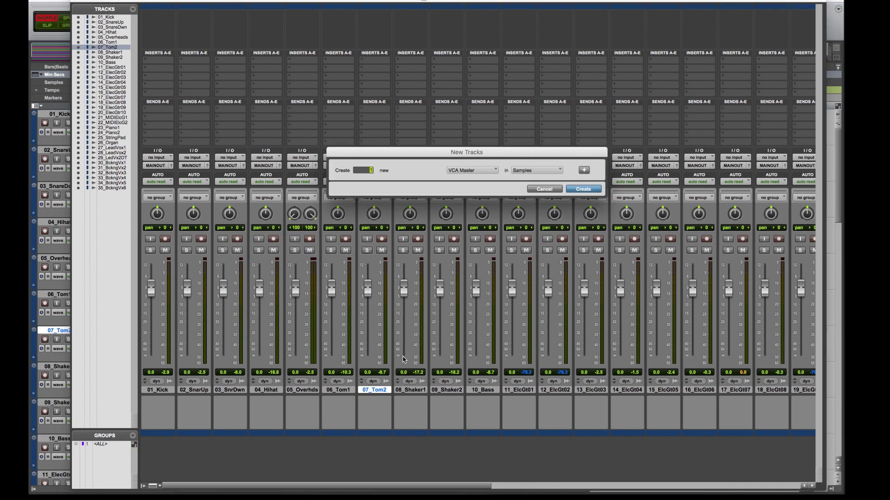
key("Return")
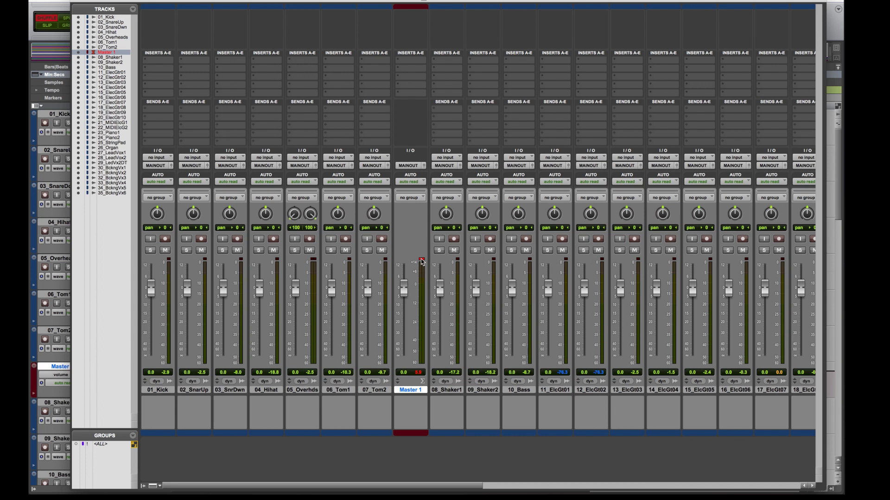
left_click_drag(448, 389, 821, 391)
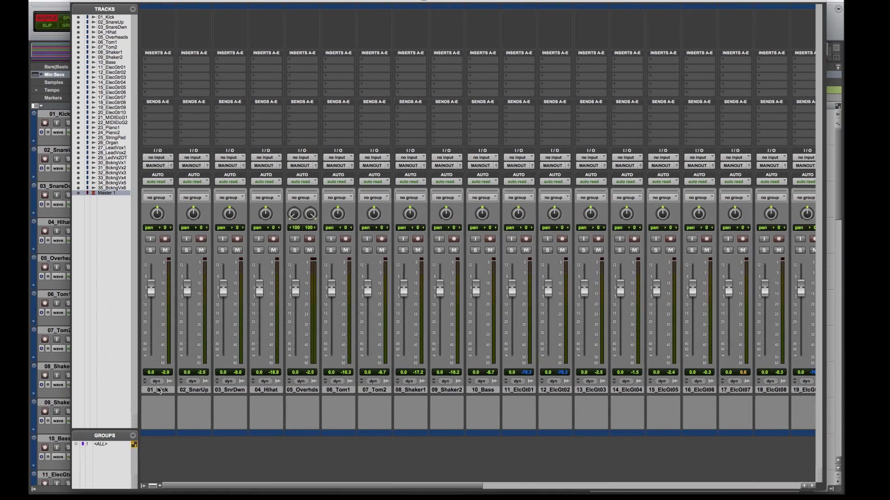
Select all tracks except Master 1, 05_Overhds and 23_Piano1 through 26_Organ.
left_click(158, 390)
scroll(272, 380, "right", 10)
scroll(272, 381, "right", 5)
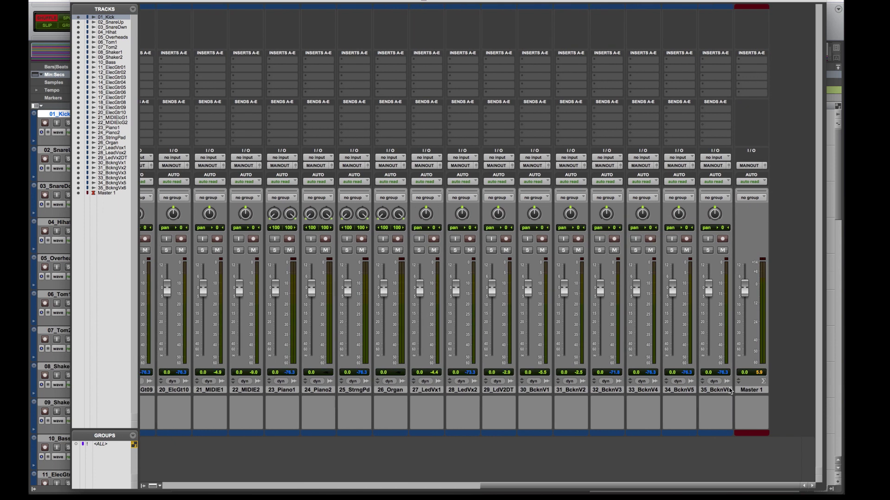
left_click(746, 390, "shift")
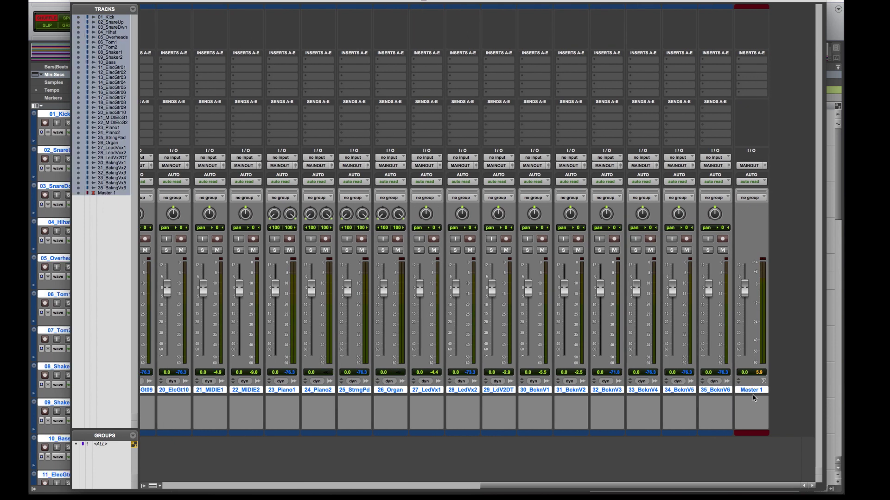
left_click(753, 390, "super")
left_click(394, 391, "super")
left_click(354, 390, "super")
left_click(318, 391, "super")
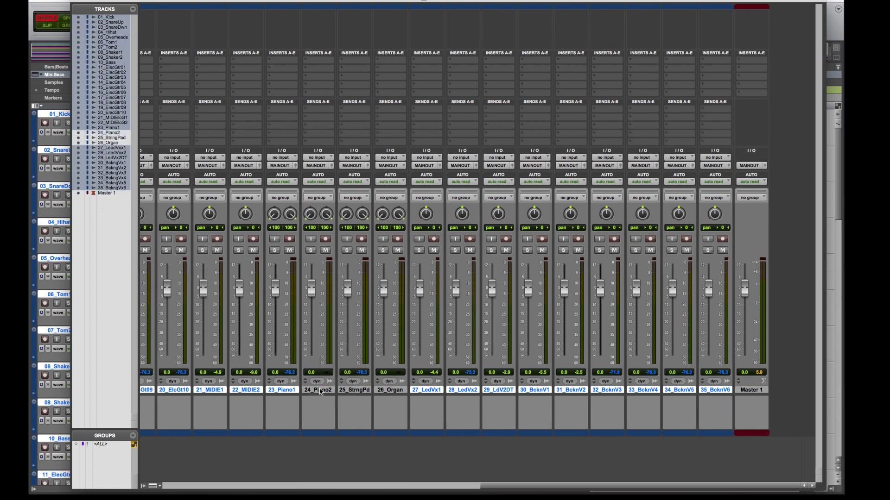
left_click(282, 390, "super")
scroll(280, 392, "left", 3)
scroll(280, 392, "left", 6)
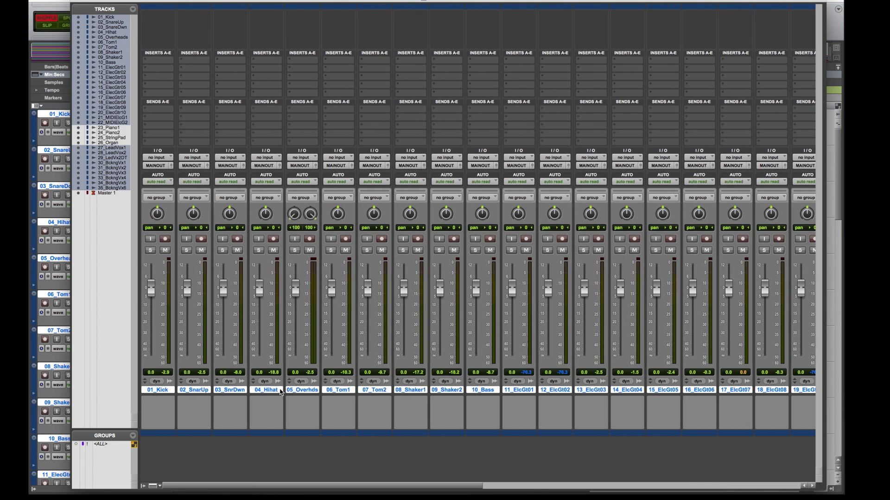
left_click(301, 391, "super")
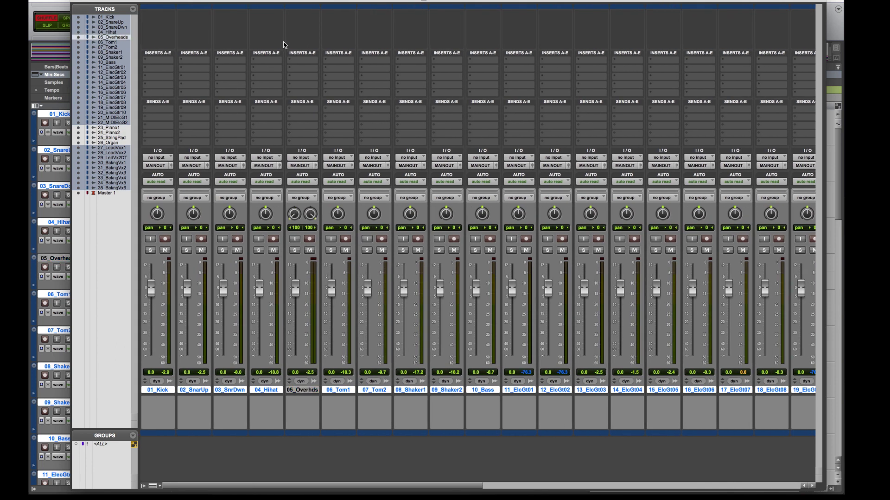
Insert the Audio Vitamins Structure gain plug-in on the selected tracks.
left_click(267, 60)
mouse_move(282, 83)
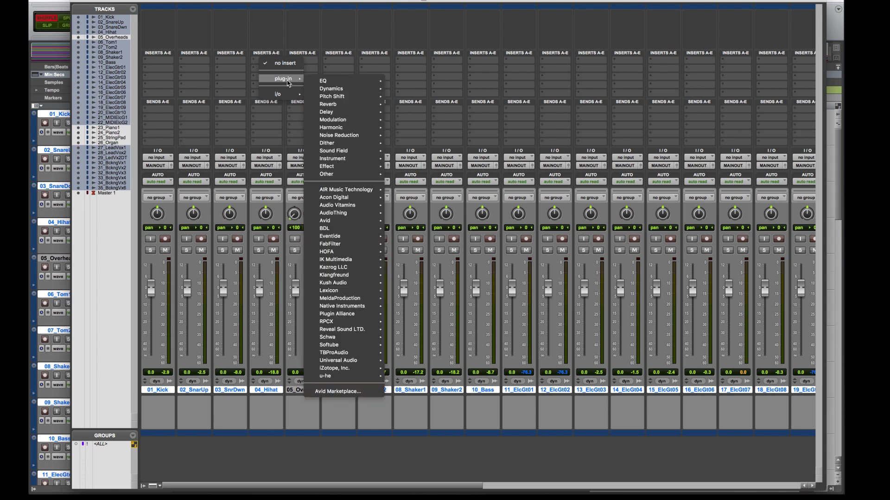
mouse_move(353, 207)
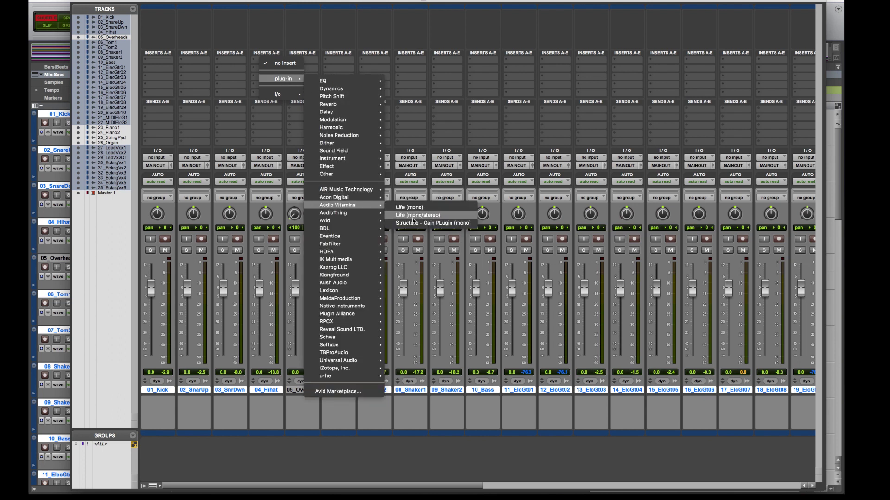
left_click(414, 223)
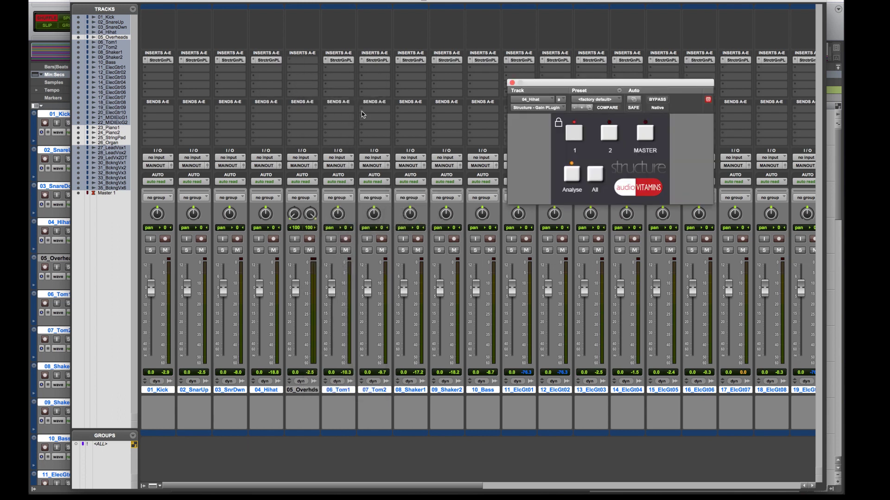
Add the Structure gain plug-in to 05_Overhds and the piano, string pad and organ tracks.
left_click(299, 394)
left_click(306, 391)
scroll(307, 394, "right", 10)
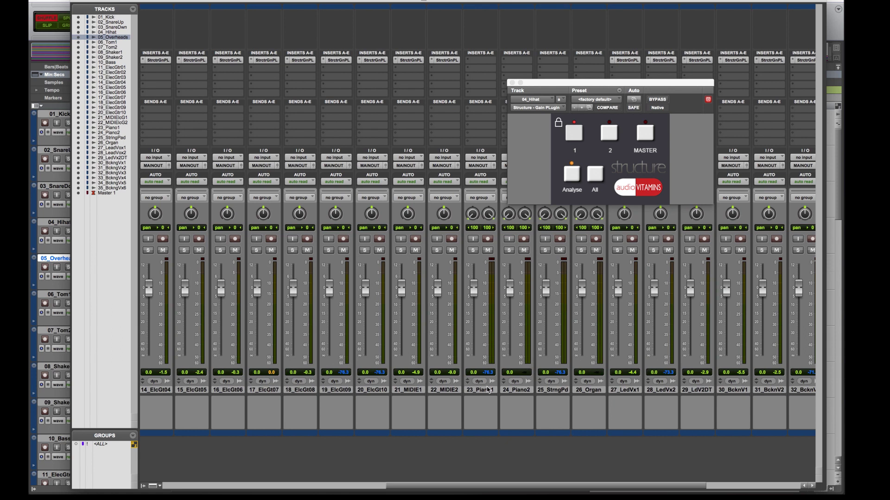
left_click_drag(488, 391, 587, 393)
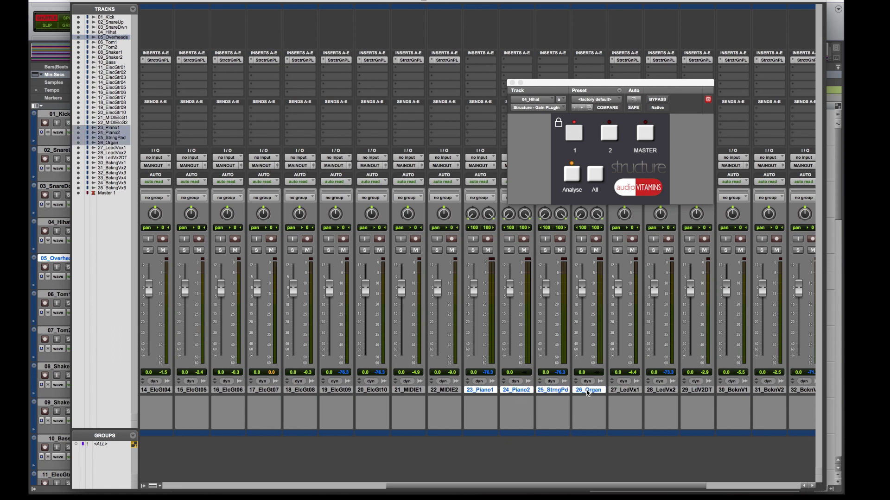
left_click(478, 61)
mouse_move(512, 79)
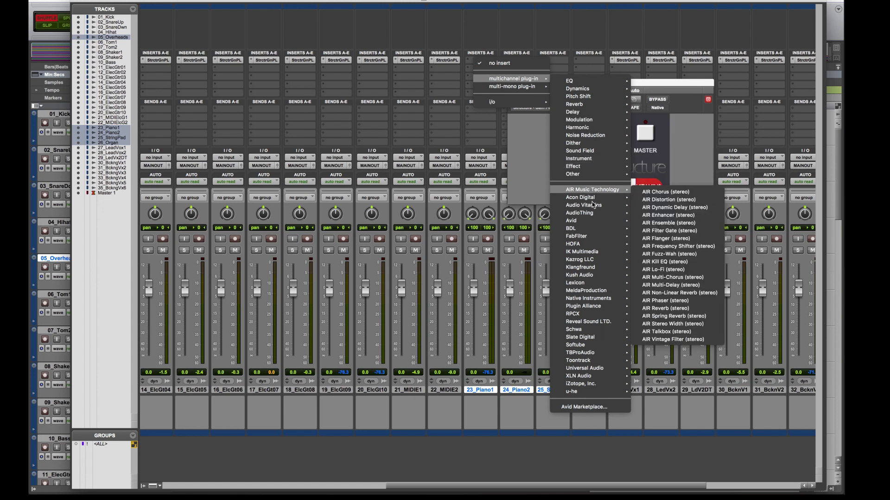
mouse_move(584, 205)
left_click(658, 214)
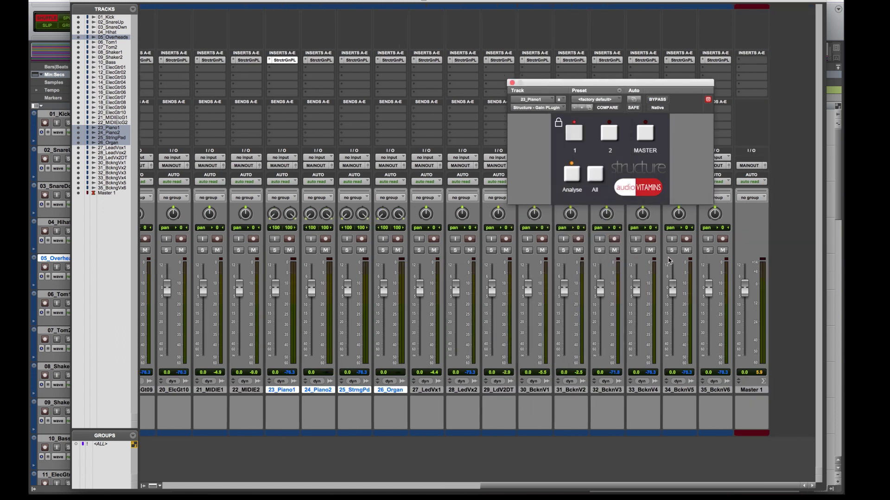
Insert the stereo Structure gain plug-in on Master 1 and reopen its plug-in window.
left_click(753, 62)
mouse_move(763, 91)
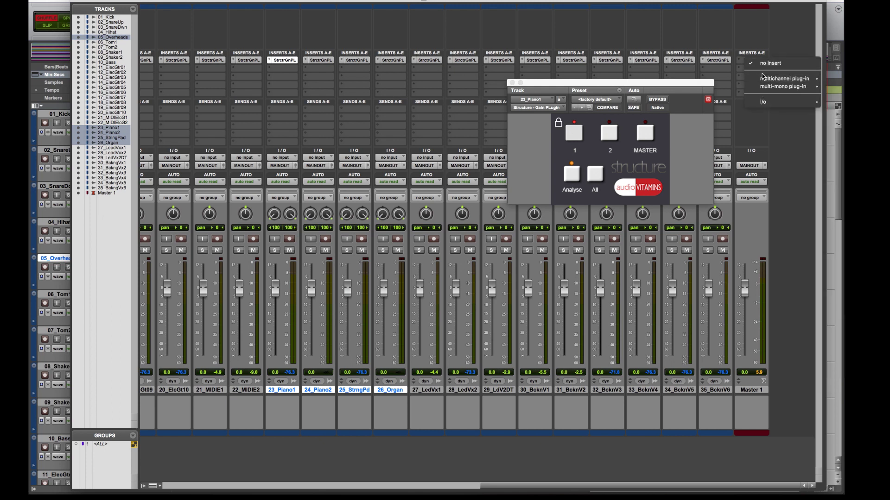
mouse_move(840, 204)
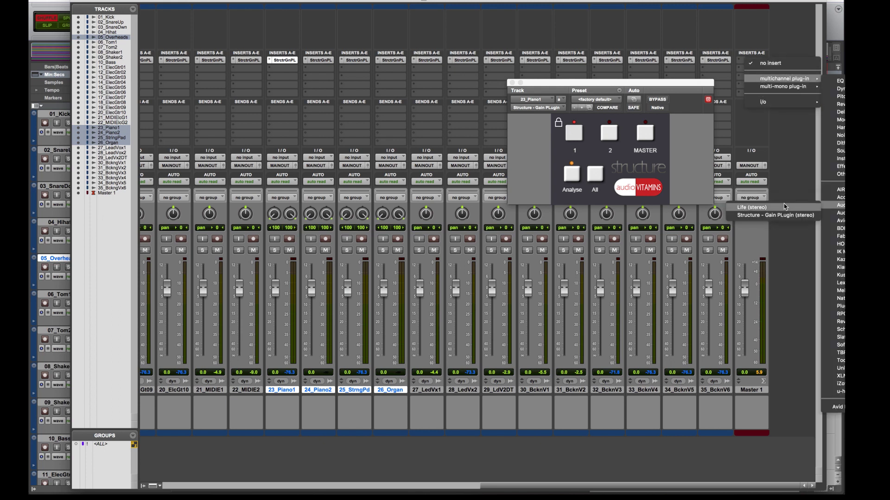
left_click(780, 216)
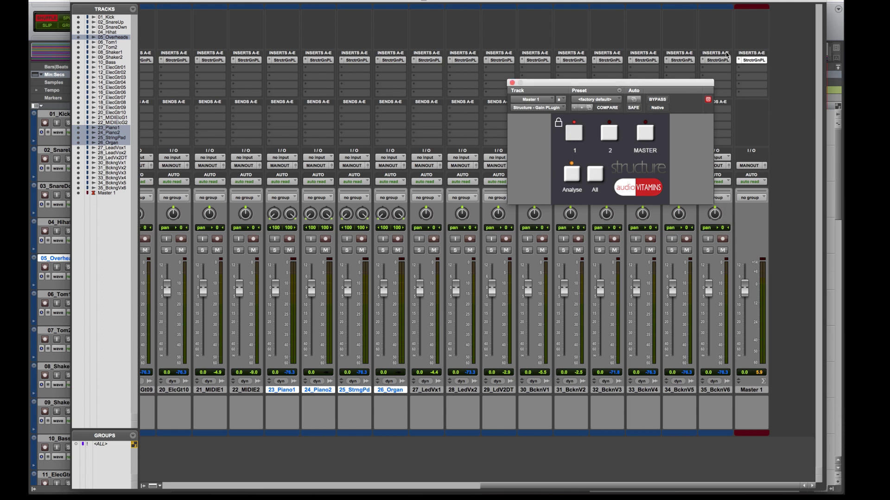
left_click(753, 61)
left_click(754, 61)
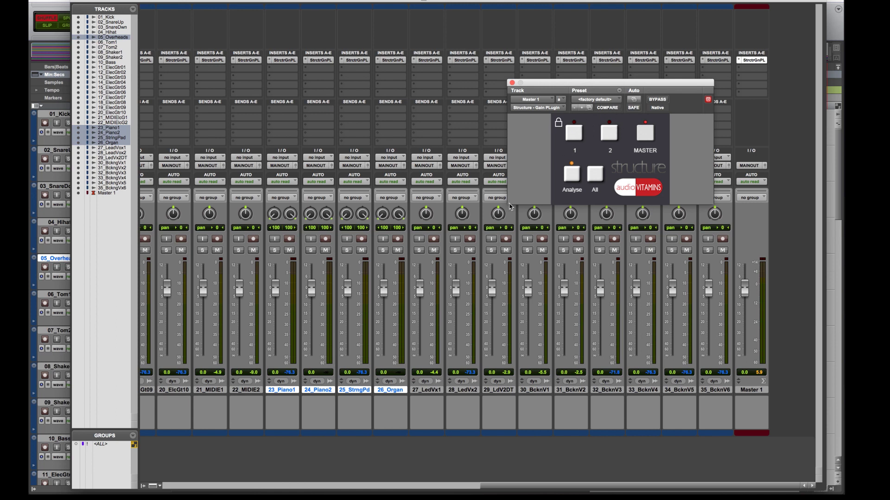
Check the Structure plug-in on 27_LedVx1, 28_LedVx2 and 29_LedVx2DT, selecting tracks 29 and 30.
left_click(429, 390)
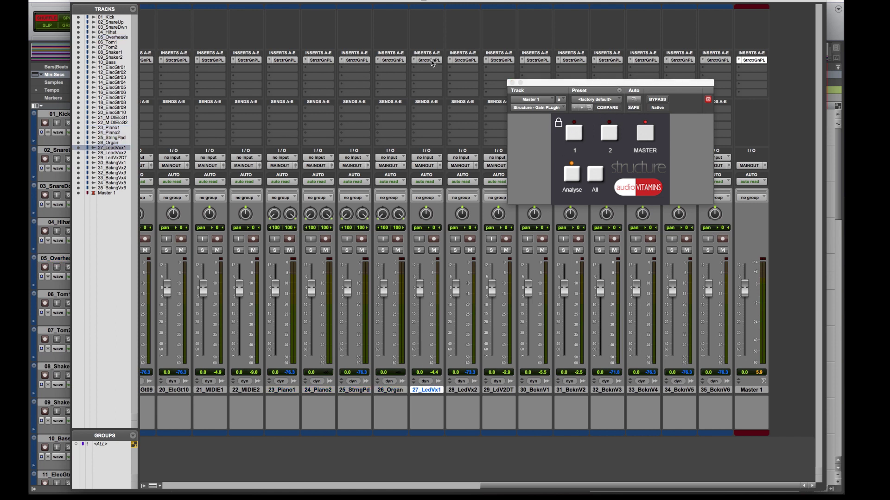
left_click(432, 60)
left_click(463, 59)
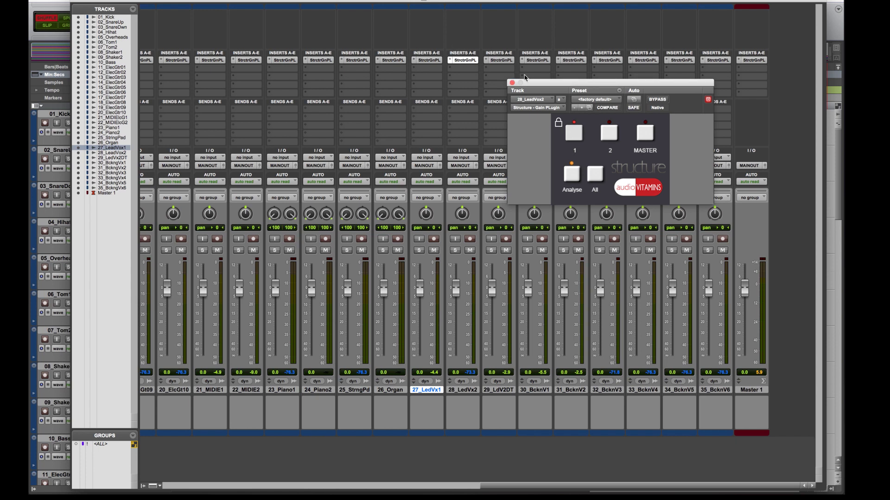
left_click(500, 60)
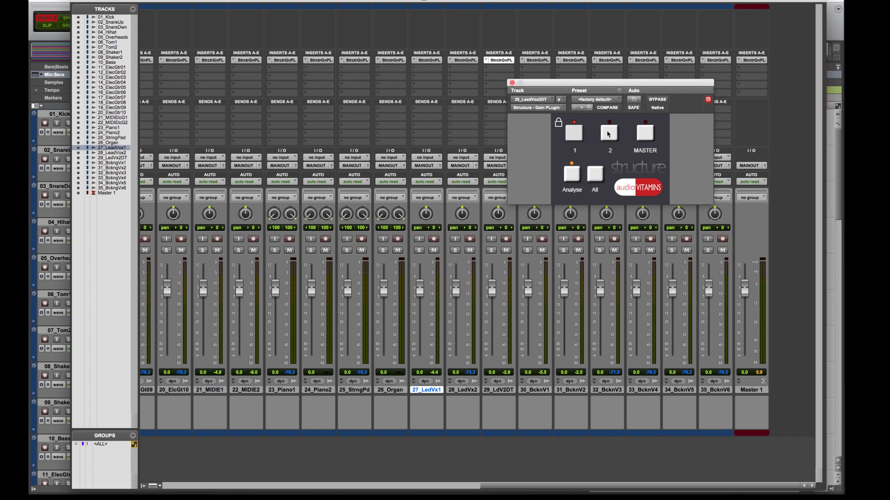
left_click(507, 392)
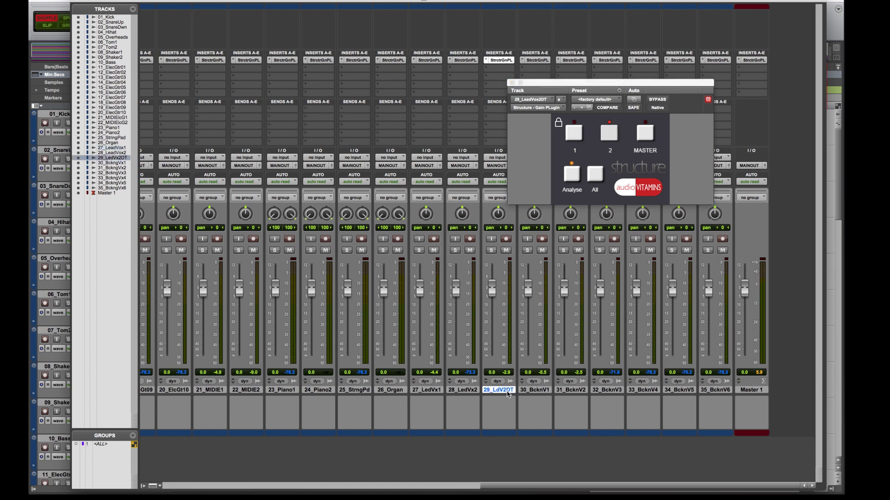
left_click(535, 392)
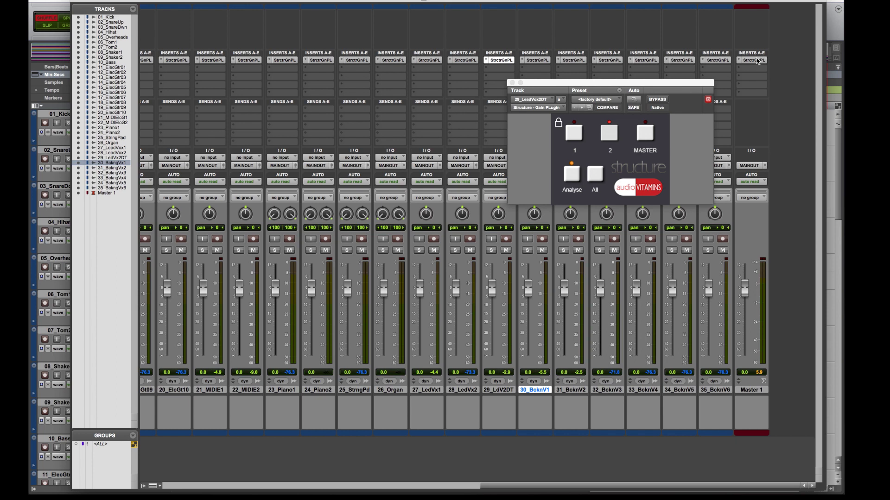
Show Master 1's Structure plug-in and return to the Edit window.
left_click(757, 60)
scroll(332, 261, "left", 10)
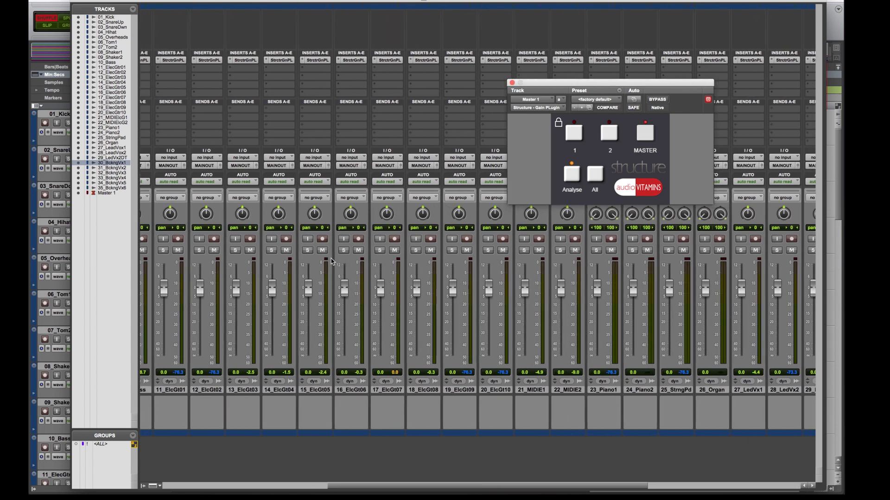
key("super+equal")
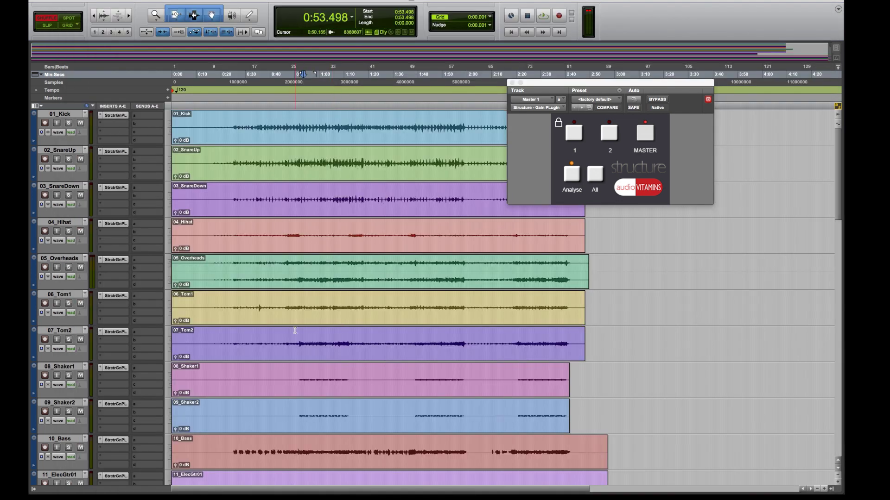
scroll(295, 331, "down", 9)
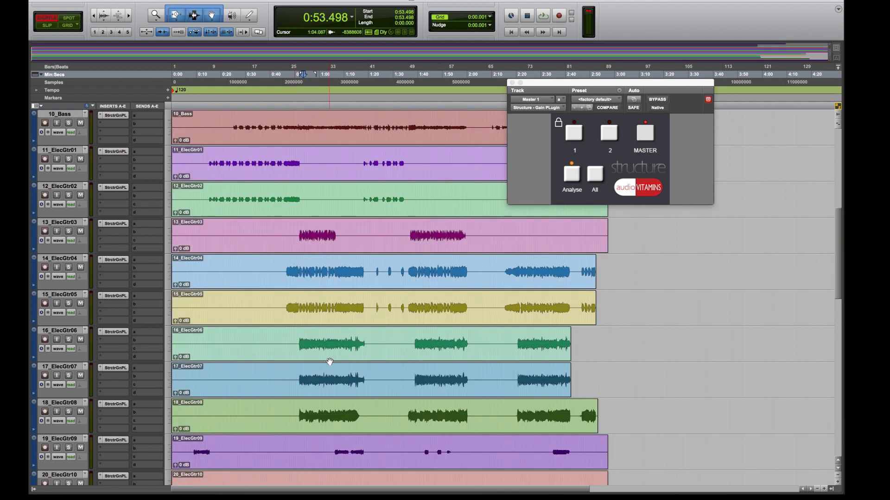
scroll(329, 362, "down", 7)
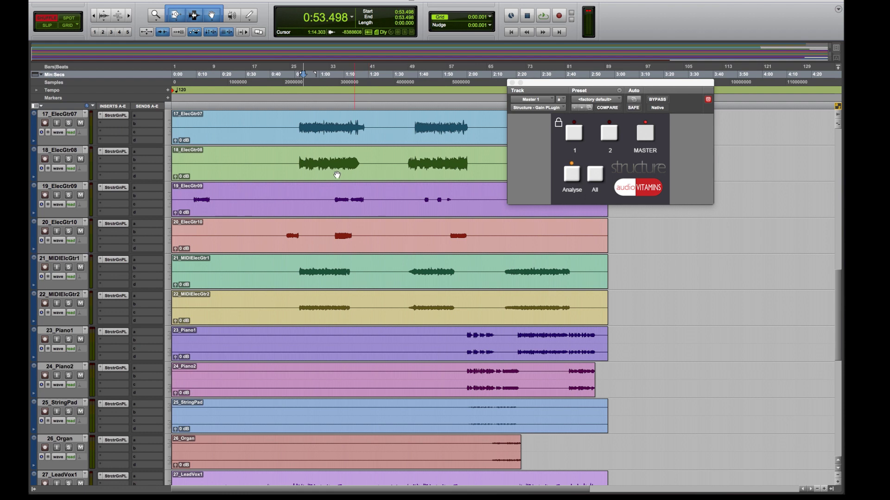
scroll(343, 228, "down", 3)
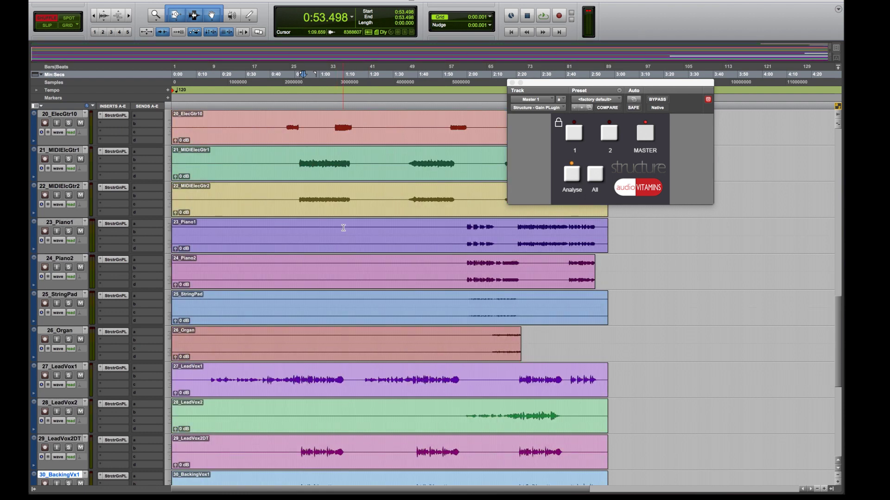
scroll(344, 228, "down", 5)
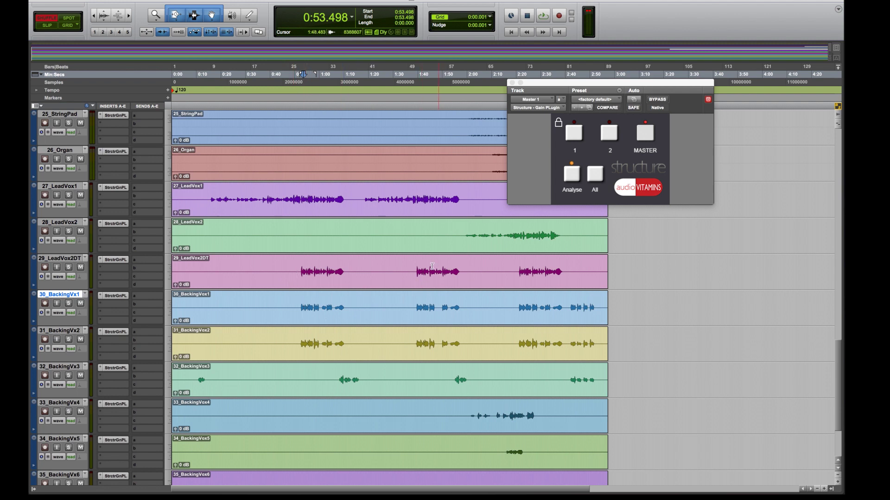
scroll(435, 267, "up", 10)
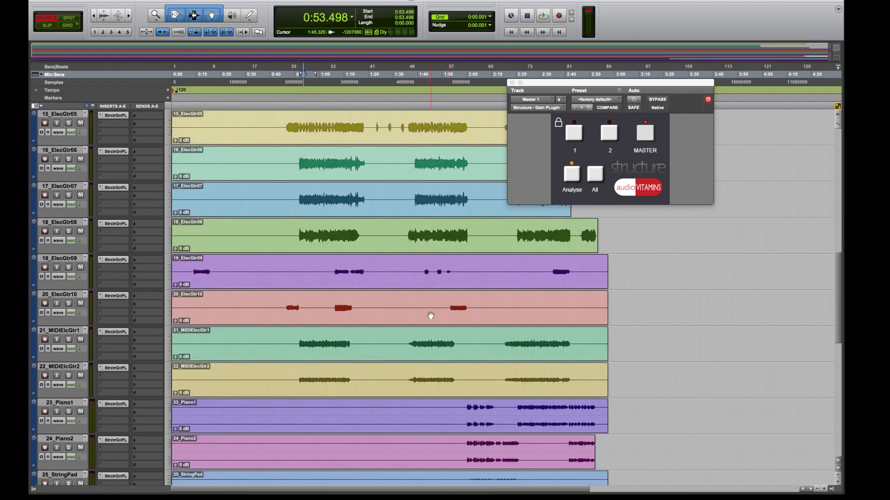
scroll(437, 204, "up", 2)
scroll(437, 199, "up", 3)
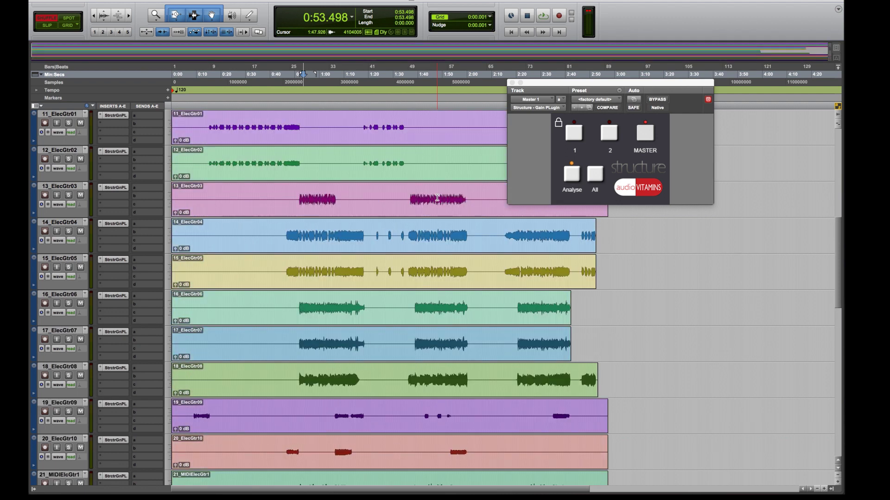
scroll(437, 198, "up", 4)
scroll(436, 218, "down", 5)
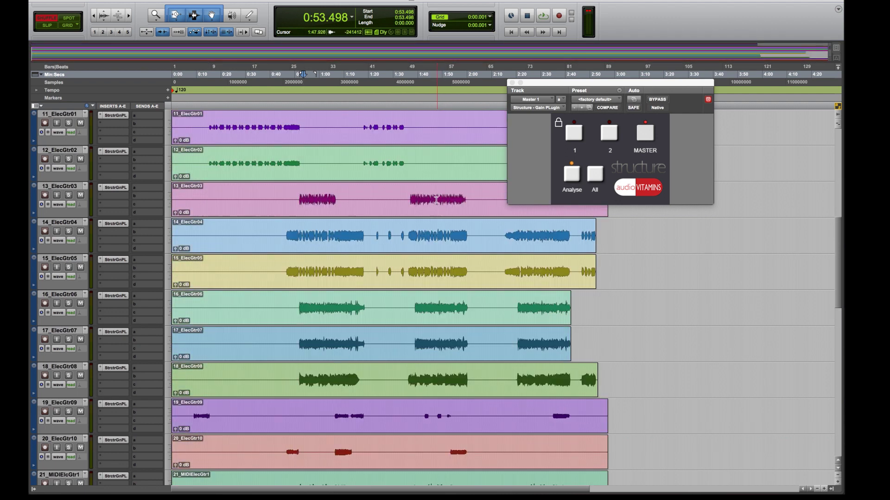
Dismiss the low RAM alert and play the song from 1:44.768, ending in the Mix window.
left_click(431, 191)
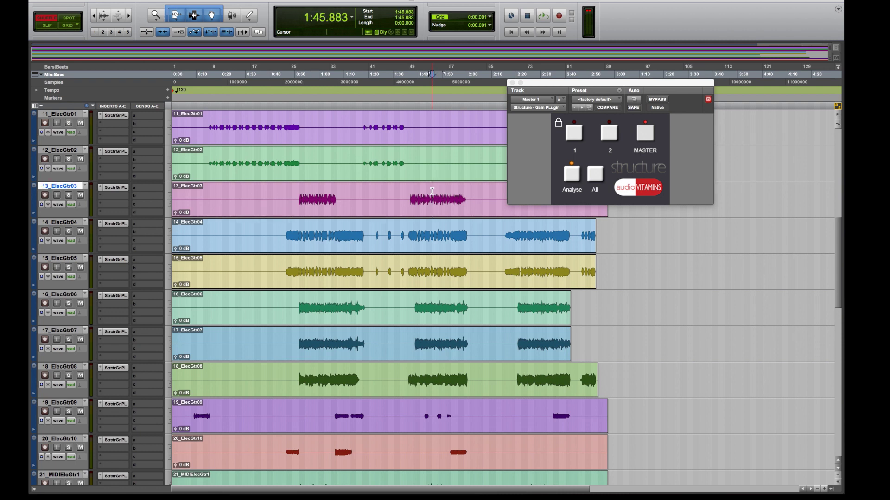
left_click(449, 450)
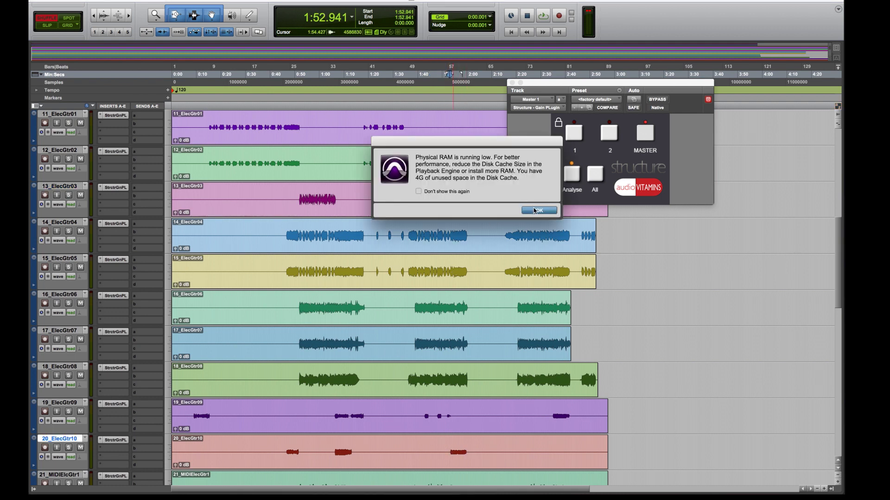
left_click(534, 211)
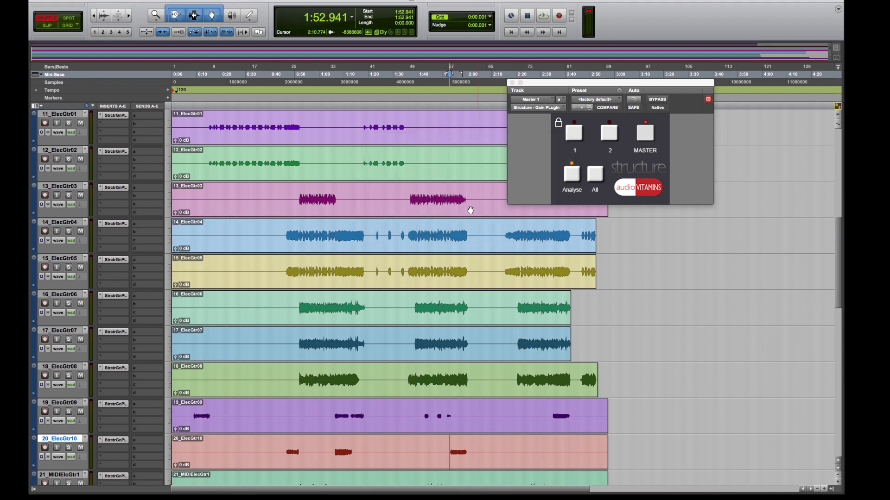
key("space")
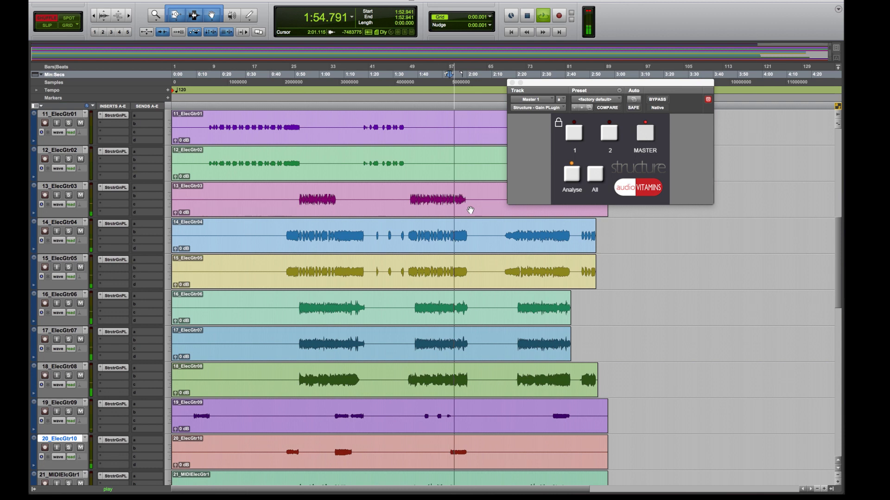
left_click(429, 338)
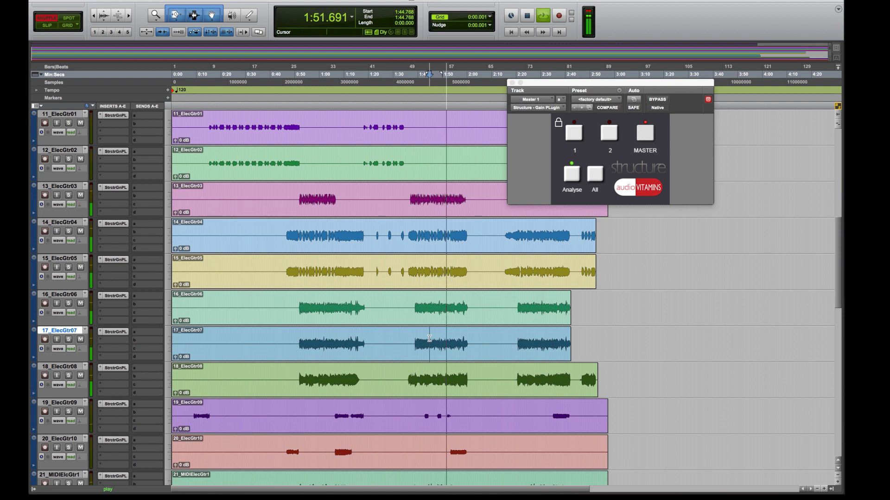
key("super+equal")
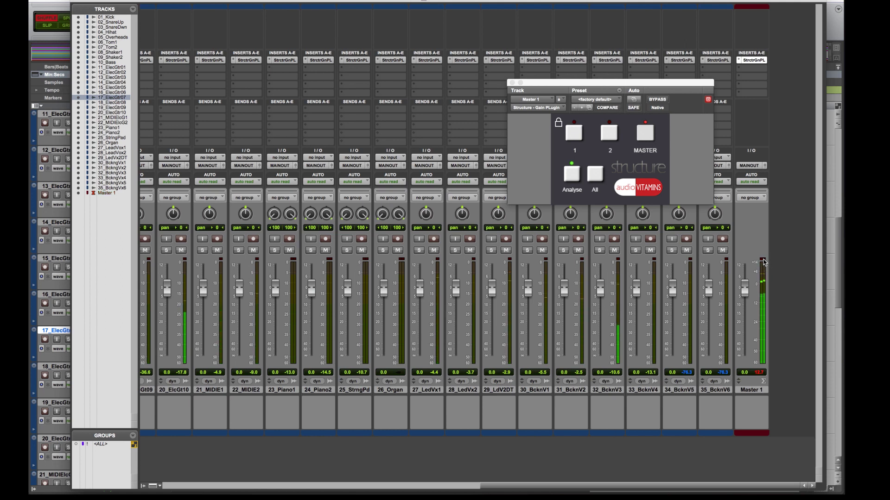
Show 11_ElecGtr01's Structure plug-in and play from 0:15.789 with the Mix window showing.
left_click(764, 262)
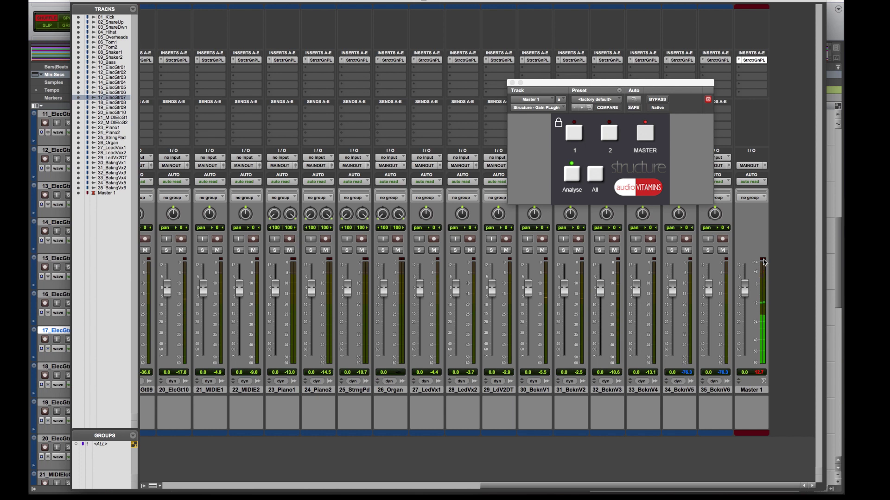
scroll(267, 333, "left", 10)
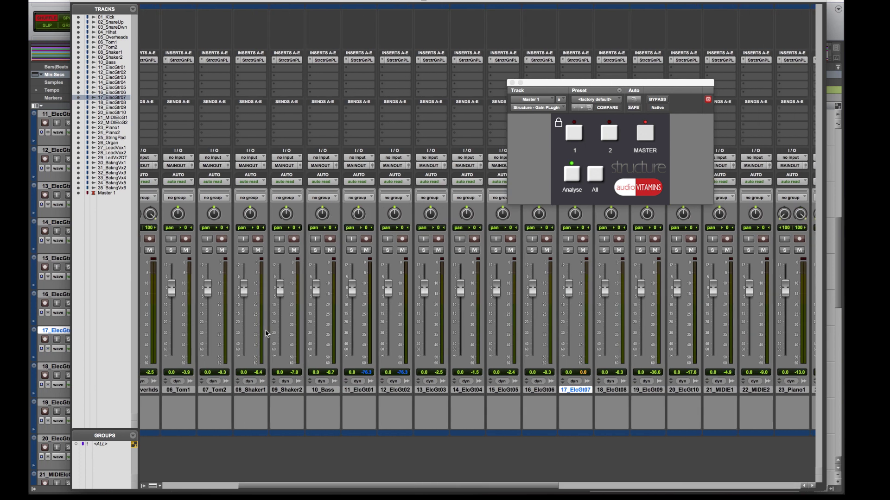
key("super+equal")
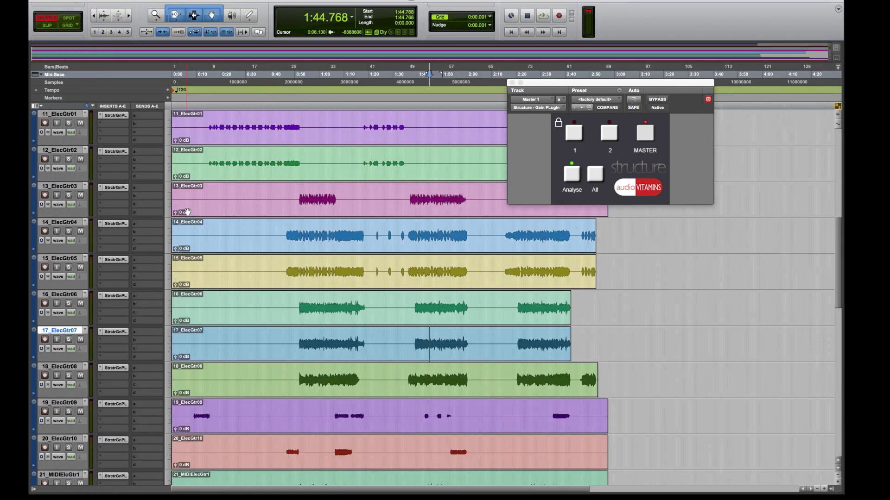
left_click(211, 118)
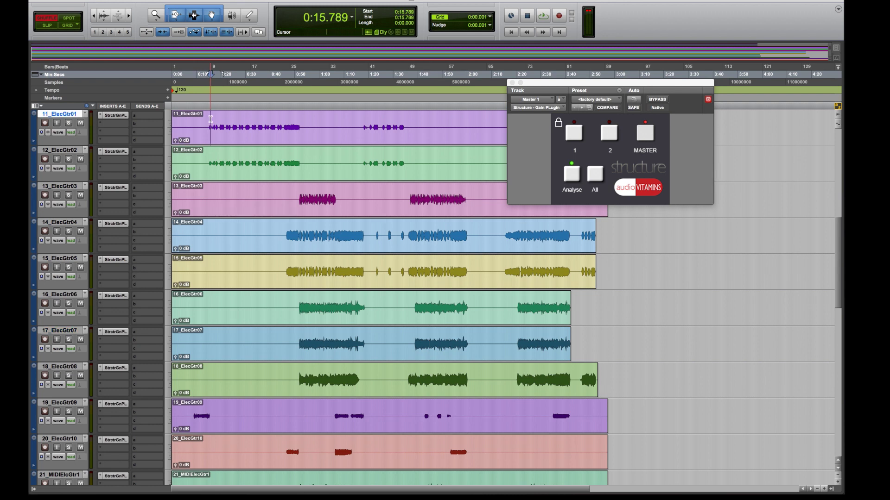
left_click(112, 116)
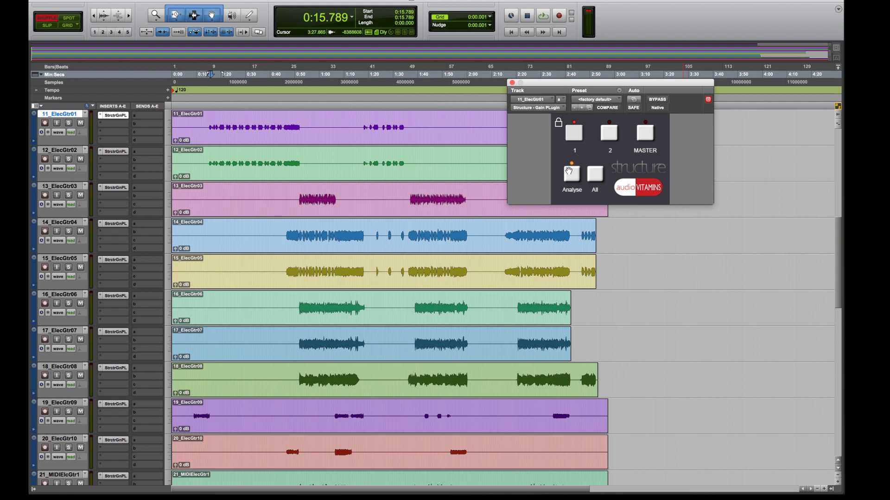
key("space")
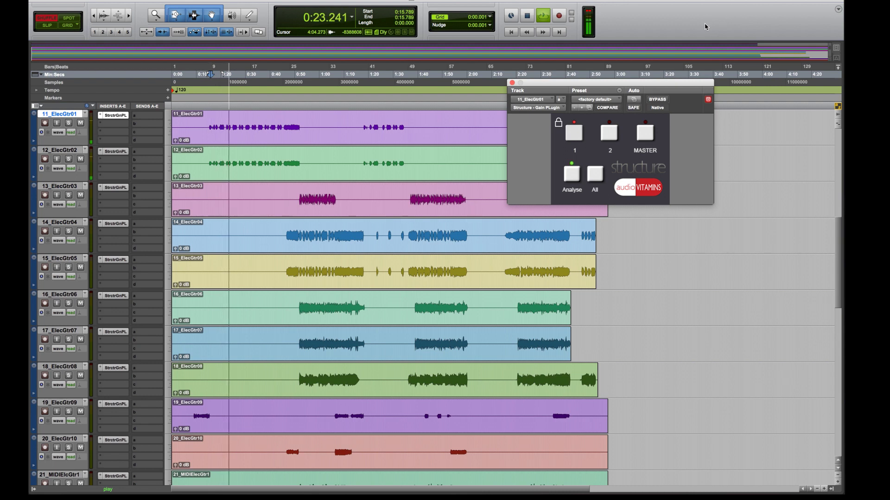
key("super+equal")
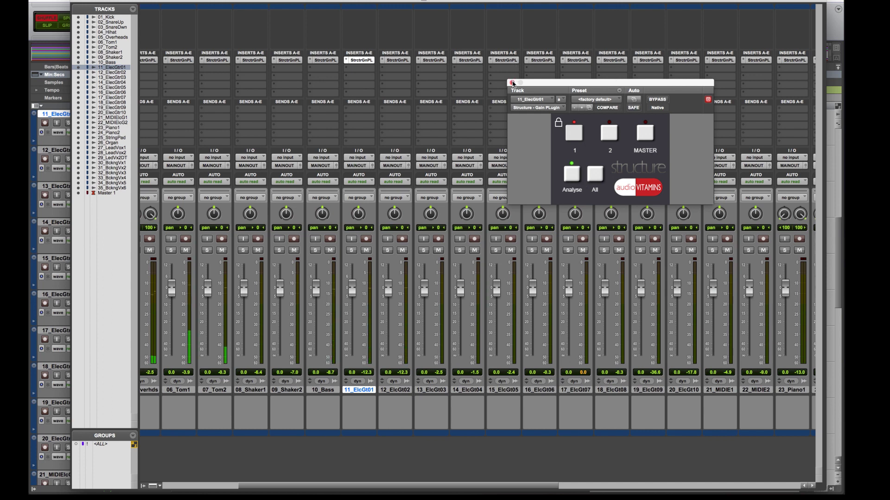
Close the Structure window and pan guitar strips 13_ElcGt03 to 21_MIDIE1 alternately hard left and right.
left_click(512, 83)
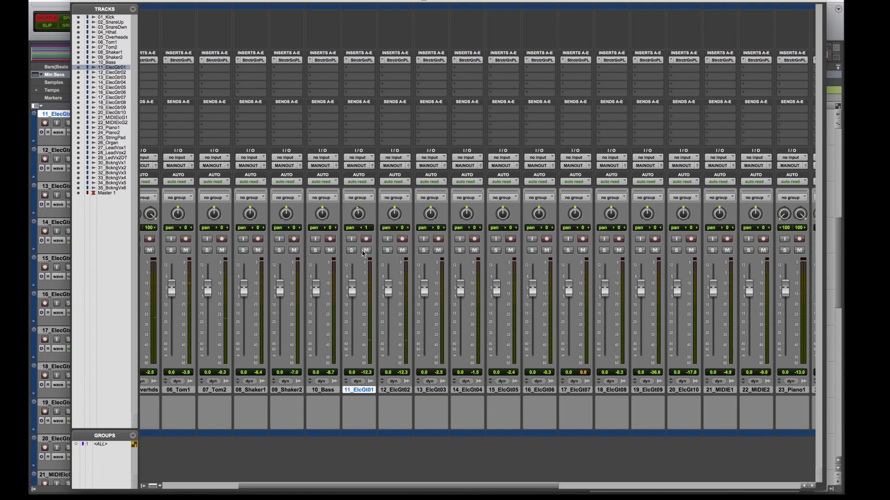
scroll(364, 253, "right", 4)
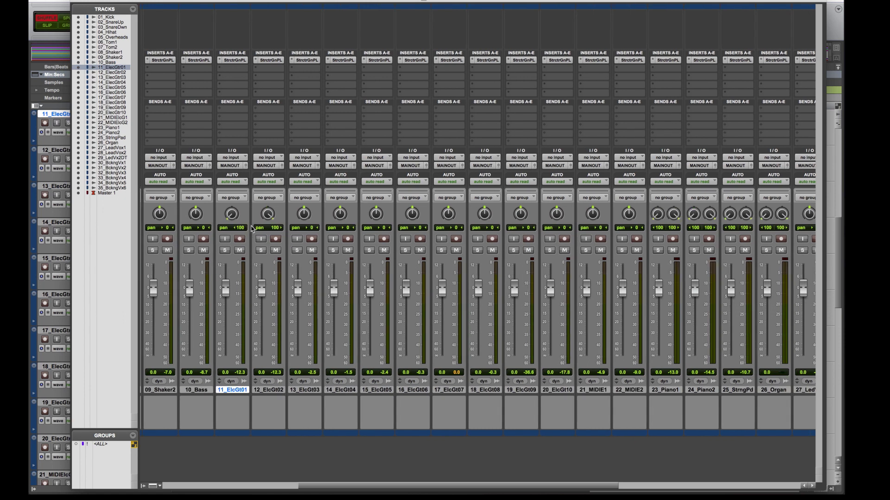
left_click_drag(305, 216, 318, 287)
left_click_drag(344, 215, 354, 127)
left_click_drag(417, 213, 423, 117)
left_click_drag(452, 213, 462, 294)
left_click_drag(485, 214, 500, 127)
left_click_drag(520, 211, 524, 266)
left_click_drag(558, 215, 563, 164)
left_click_drag(592, 218, 605, 289)
left_click_drag(629, 217, 638, 121)
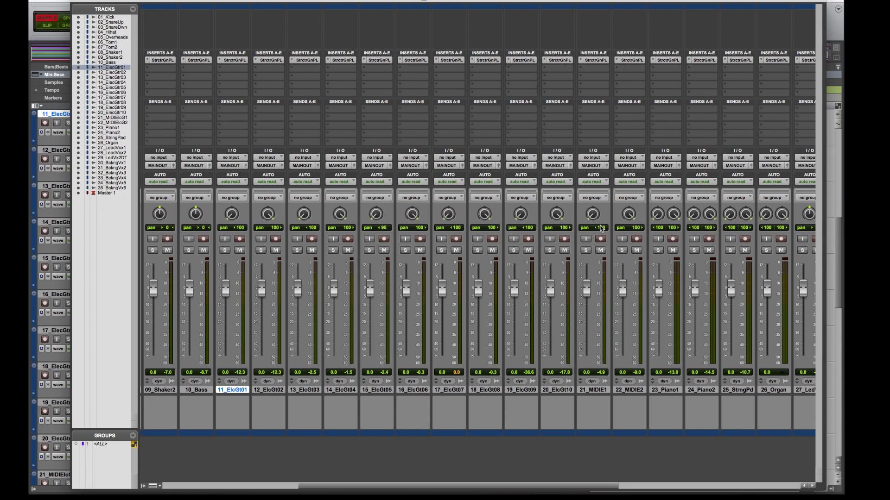
scroll(601, 229, "right", 10)
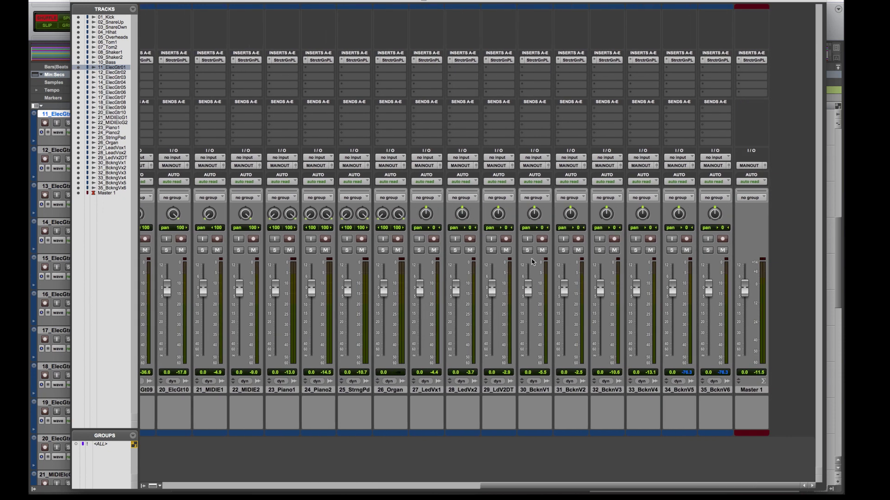
Pan 30_BcknV1 to <59, 31_BcknV2 to 28> and 35_BcknV6 to 85>.
left_click_drag(536, 216, 533, 235)
left_click_drag(579, 213, 676, 243)
left_click_drag(715, 217, 713, 189)
scroll(559, 329, "left", 5)
Remove the Structure gain plug-in from the 04_Hihat track.
scroll(547, 340, "left", 10)
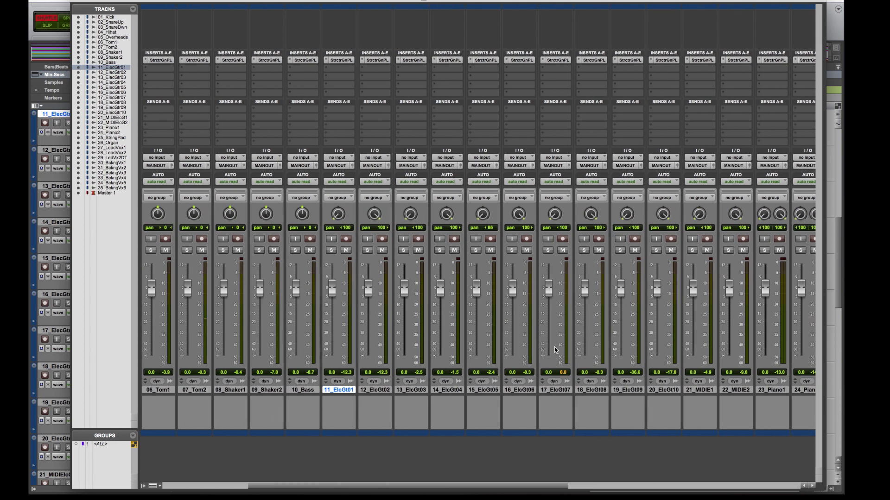
scroll(549, 351, "left", 3)
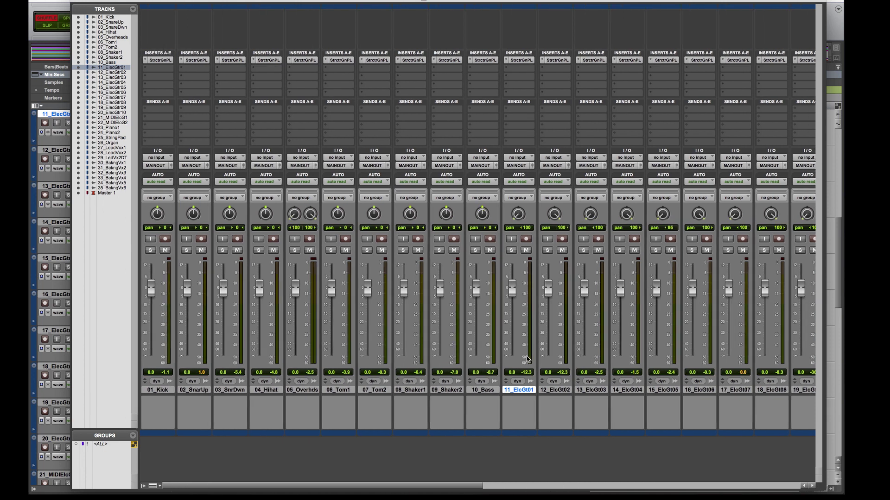
left_click(272, 391)
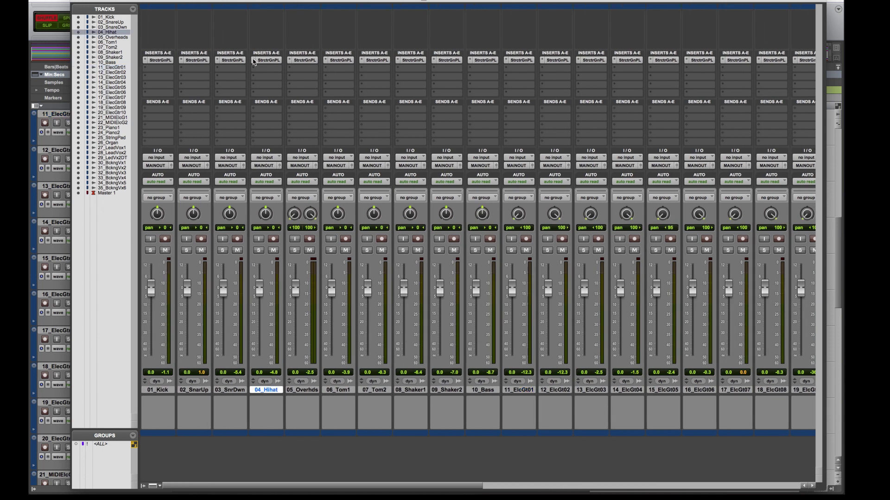
left_click(254, 62)
left_click(266, 44)
Remove the Structure gain plug-in from 08_Shaker1 and 09_Shaker2.
left_click(418, 390)
left_click(441, 390, "shift")
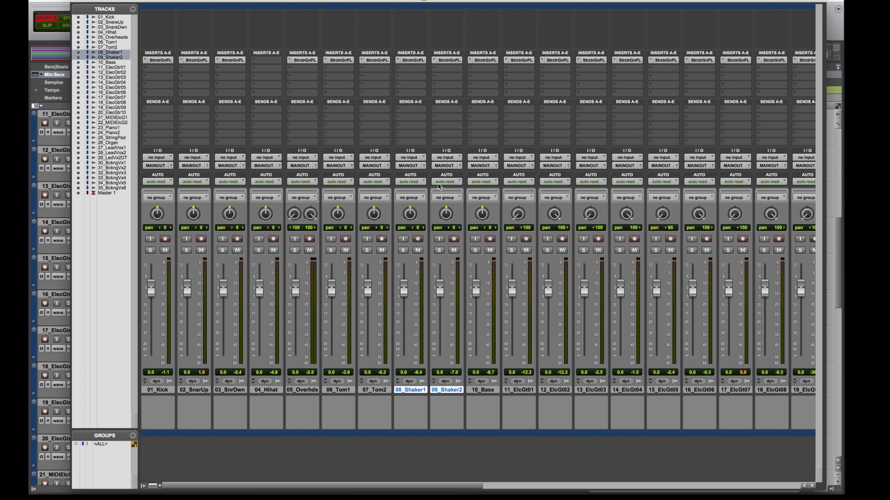
left_click(401, 61)
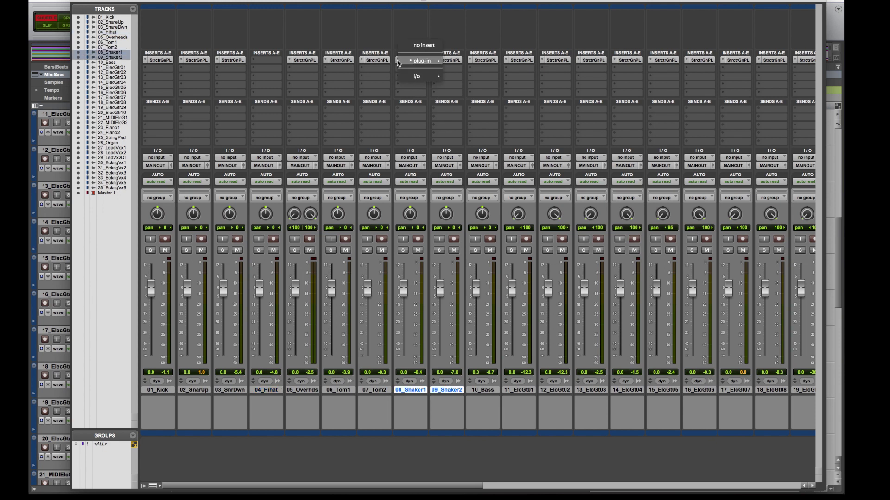
left_click(422, 45)
left_click(436, 61)
left_click(457, 45)
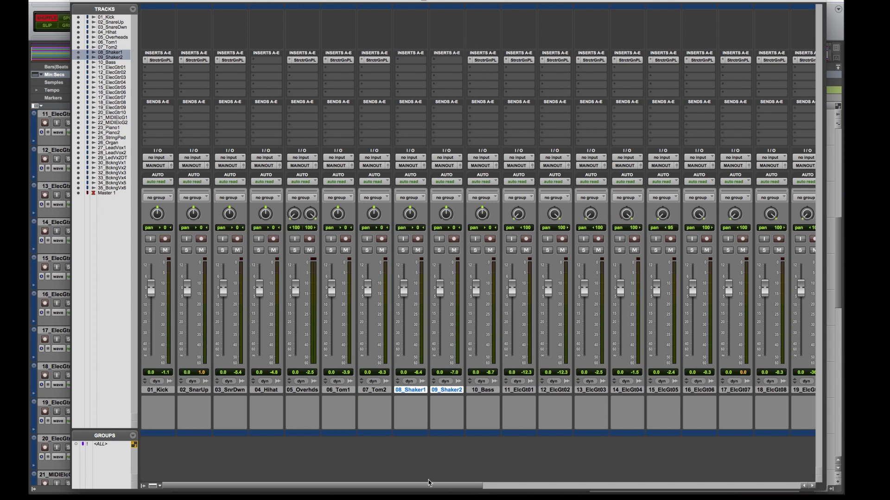
In the Edit window, play the mix from 0:46.068 on 13_ElecGtr03, then stop.
key("super+equal")
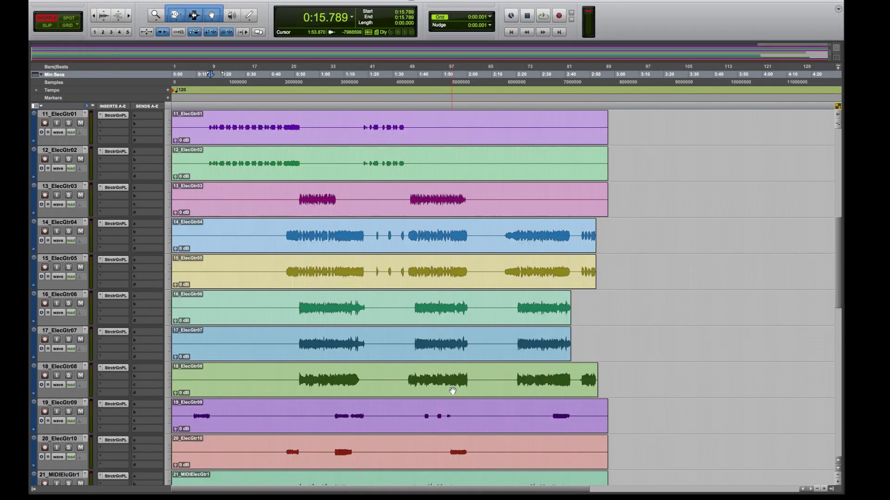
left_click(285, 198)
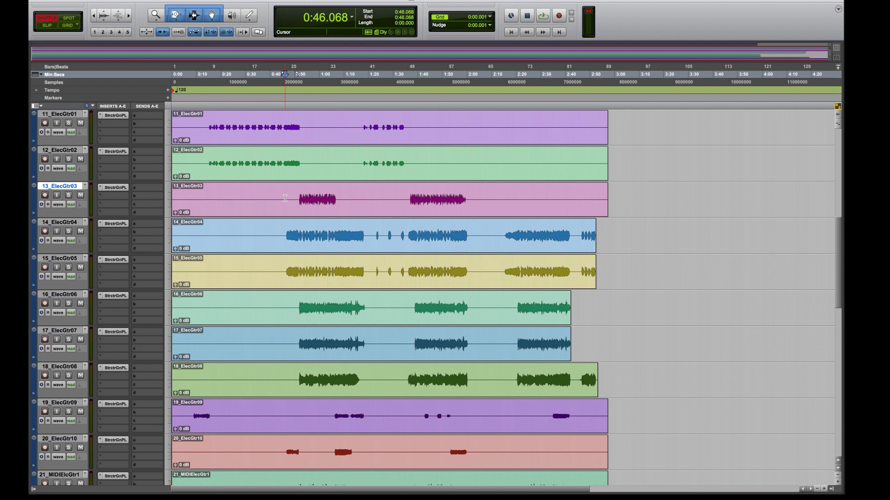
key("space")
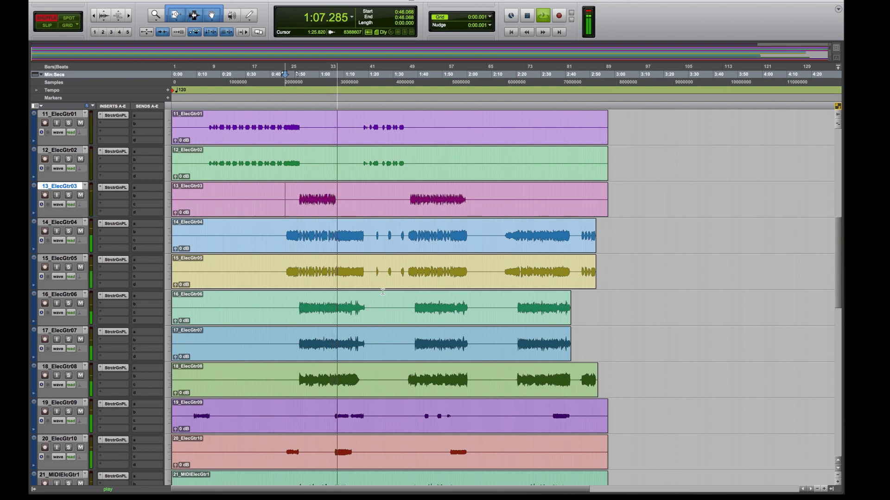
key("space")
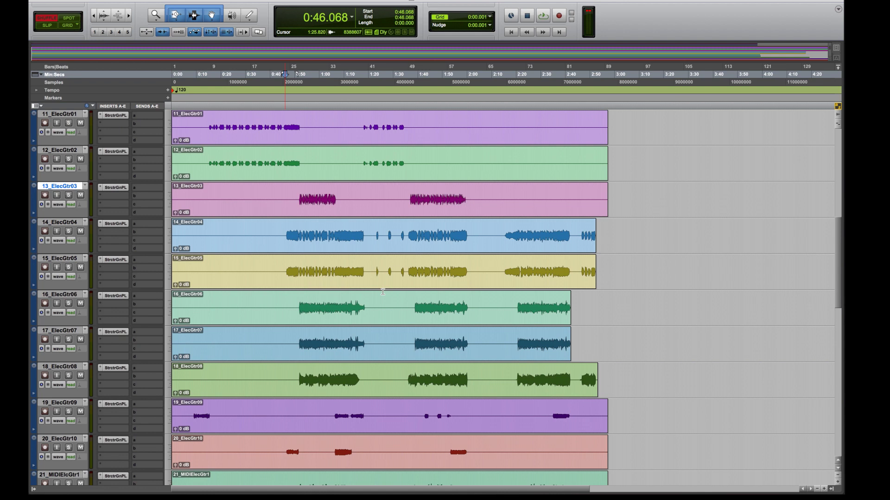
Back in the Mix window, open 06_Tom1's Structure gain plugin and move it near the drum channels.
key("super+equal")
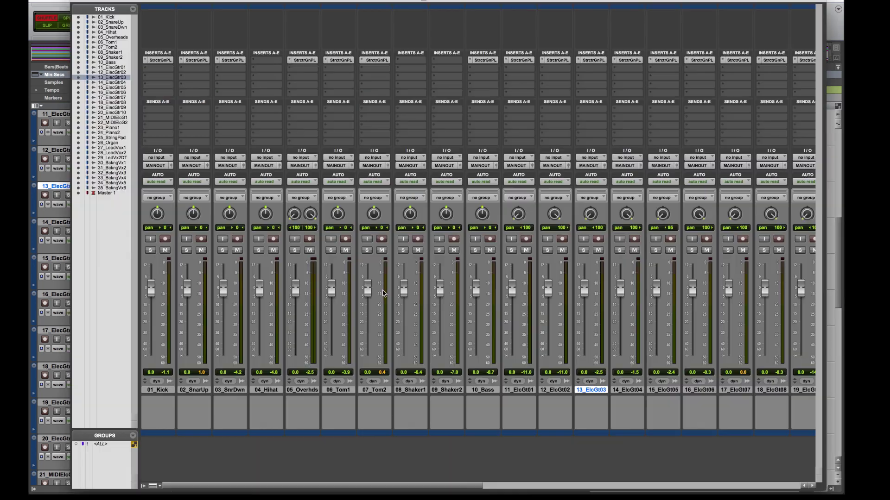
left_click(334, 60)
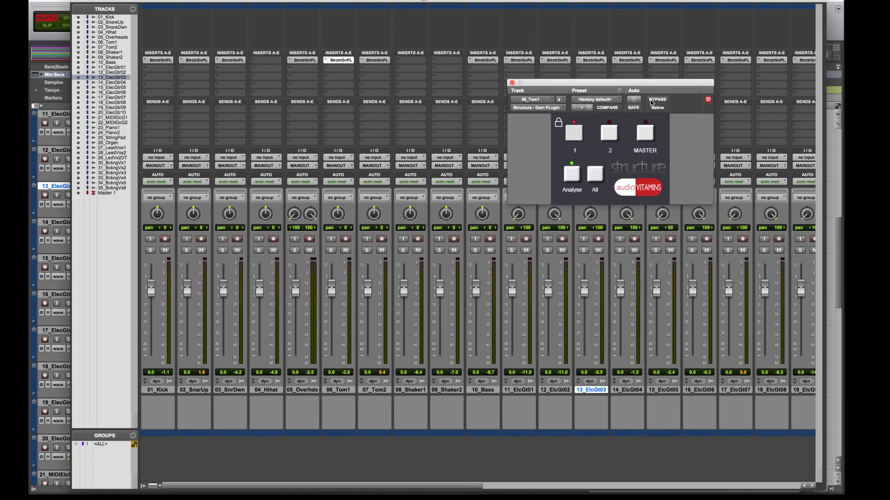
left_click_drag(656, 88, 491, 130)
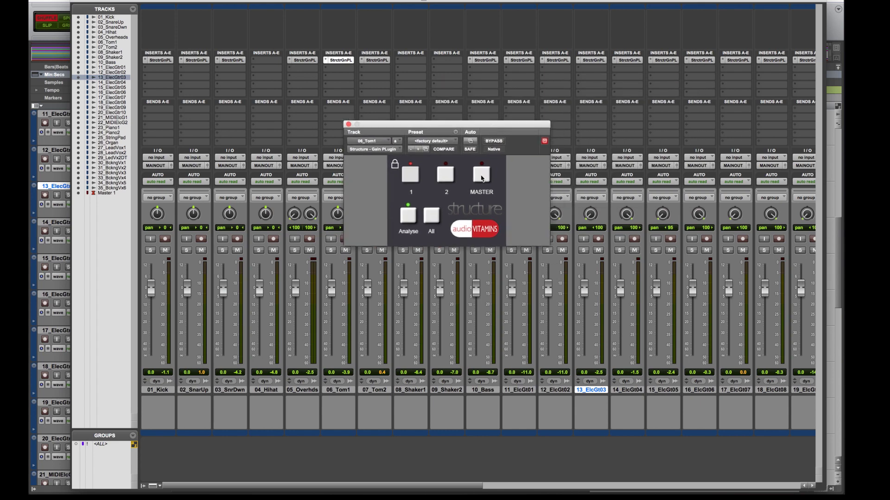